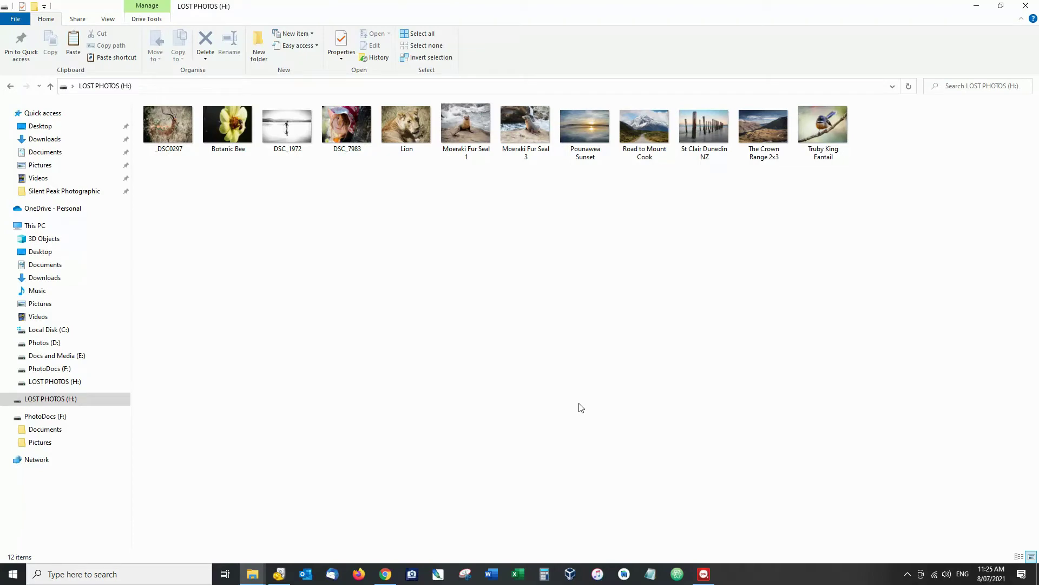
# Select all 12 photos on LOST PHOTOS (H:) and permanently delete them
pyautogui.click(170, 134)
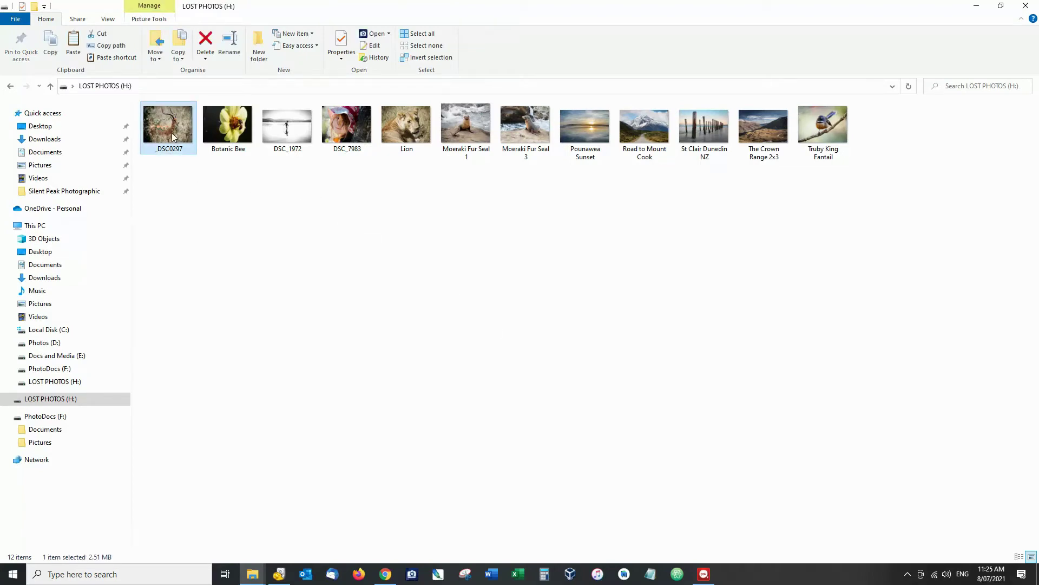
pyautogui.hotkey('ctrl', 'a')
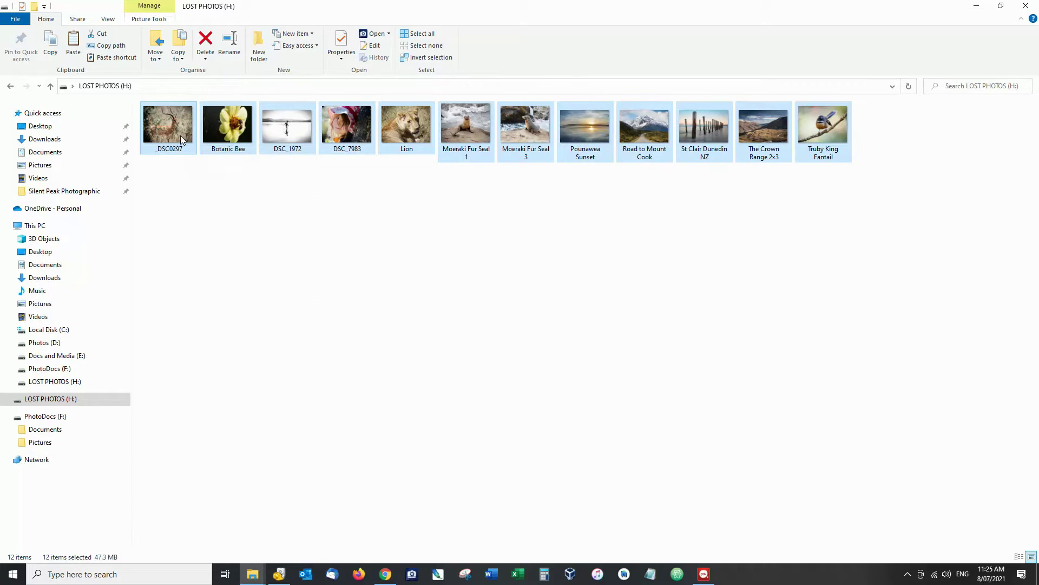
pyautogui.press('Delete')
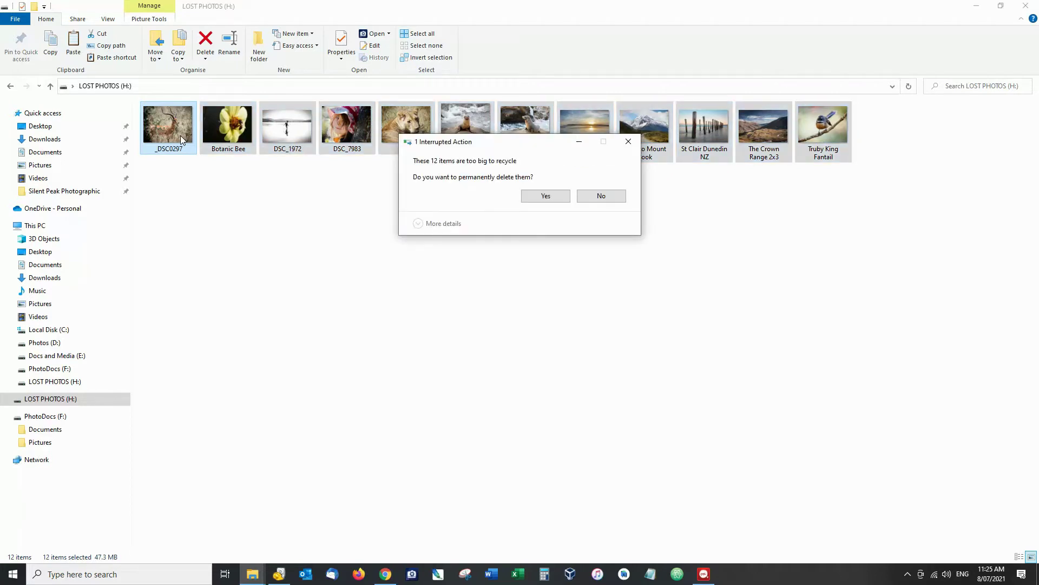
pyautogui.press('Return')
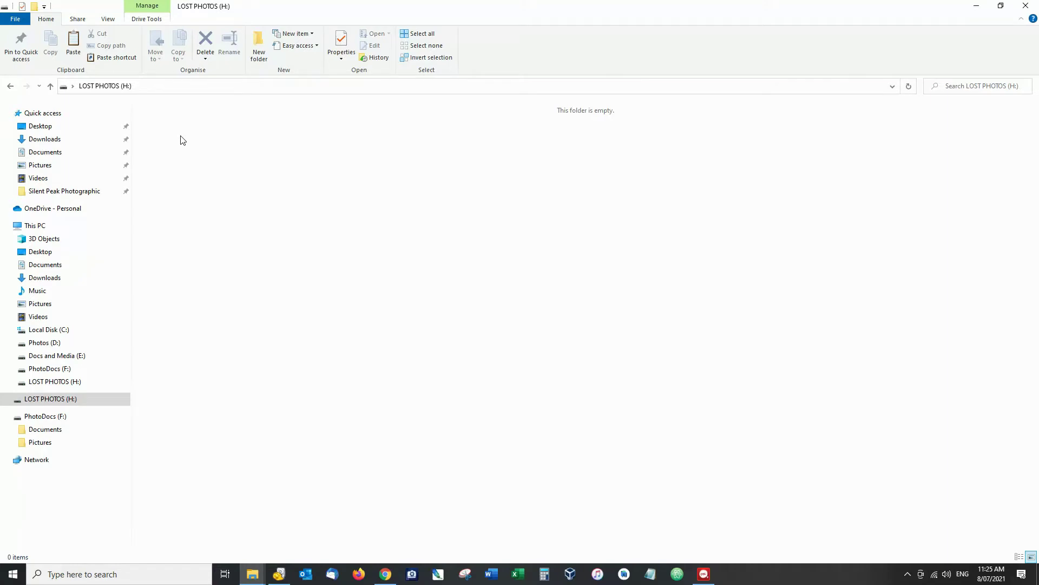
# Quick-format the LOST PHOTOS (H:) drive as FAT, accepting the erase warning, then close the Format window
pyautogui.rightClick(60, 399)
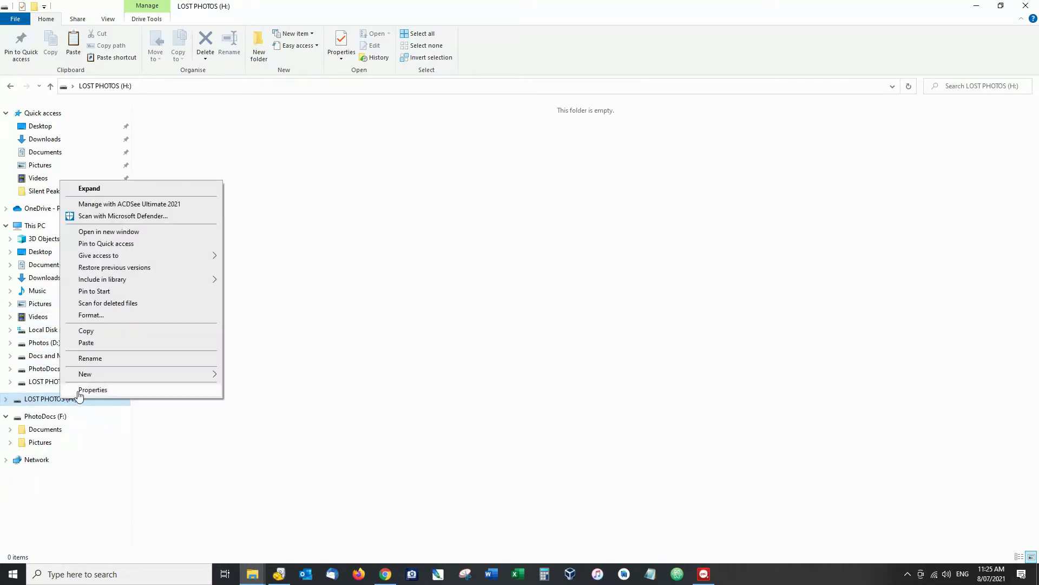
pyautogui.click(125, 315)
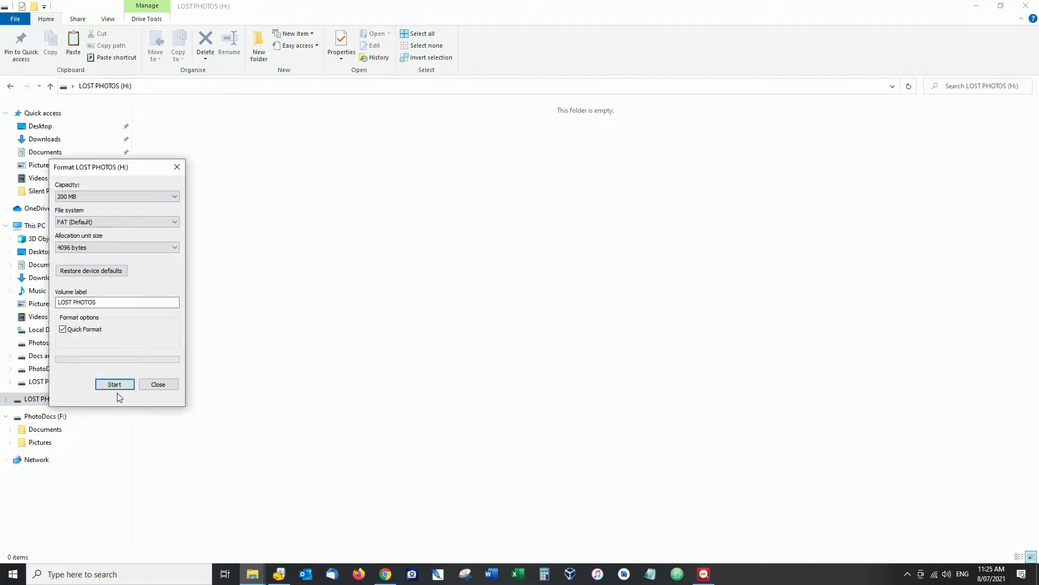
pyautogui.click(115, 385)
pyautogui.click(549, 289)
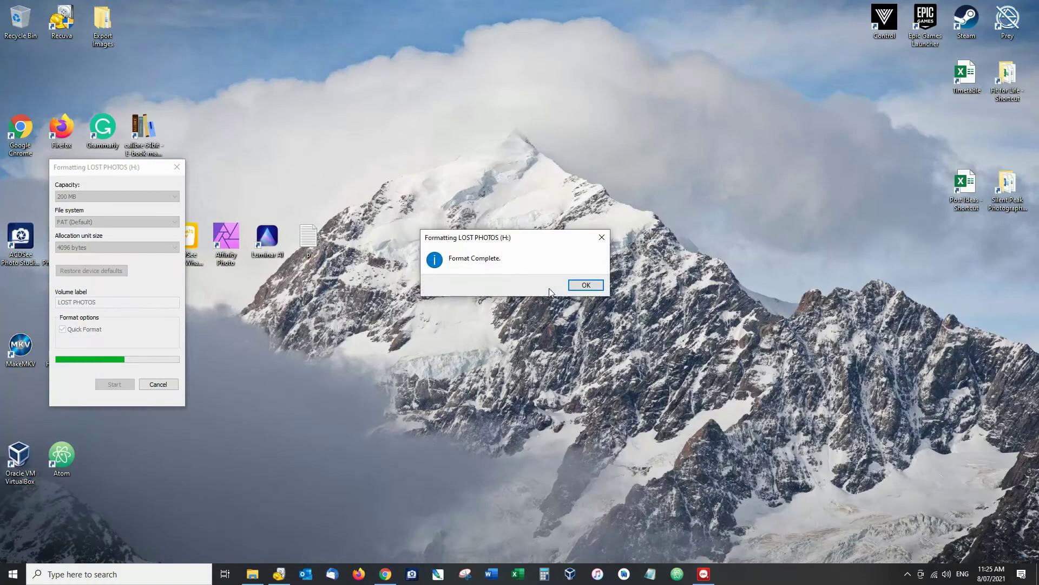
pyautogui.click(574, 288)
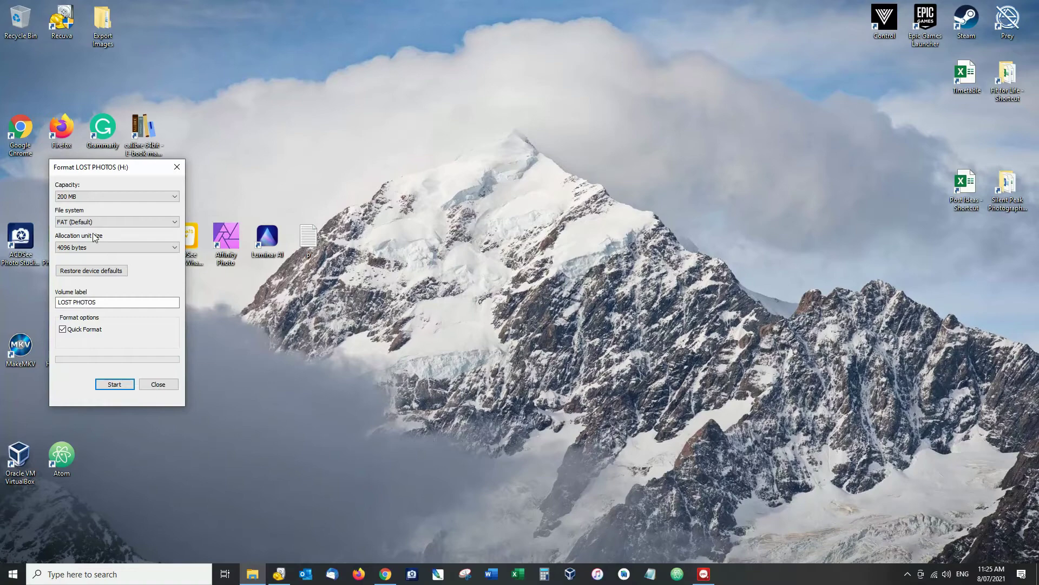
pyautogui.click(176, 168)
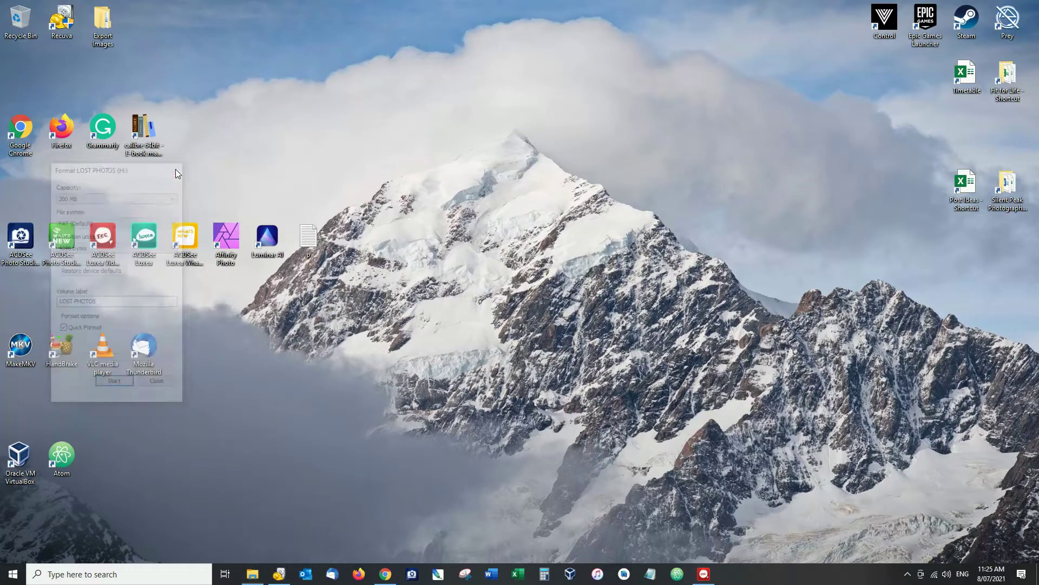
# Open LOST PHOTOS (H:) in File Explorer to confirm it shows 0 items
pyautogui.click(261, 577)
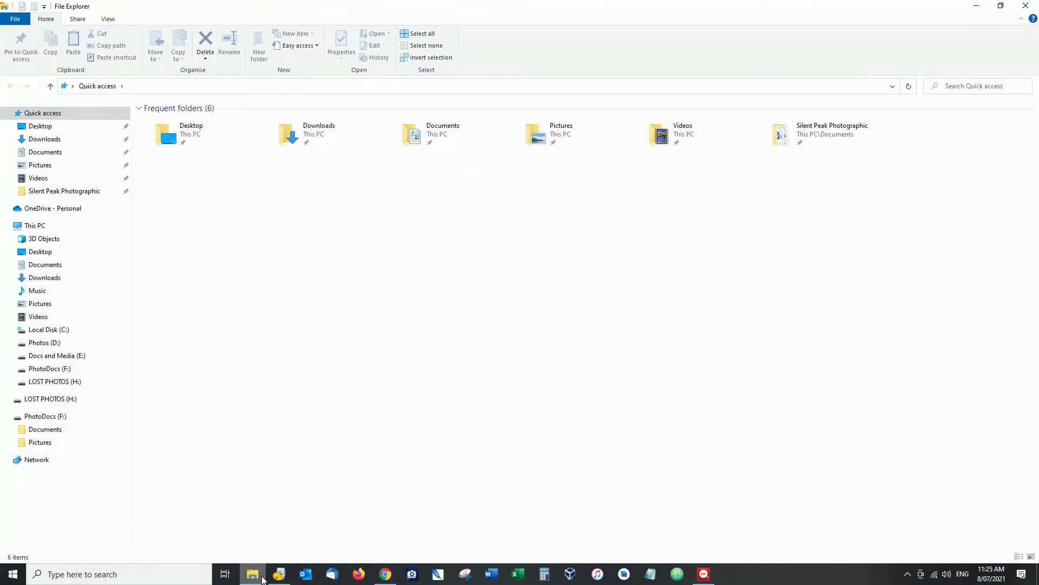
pyautogui.click(43, 400)
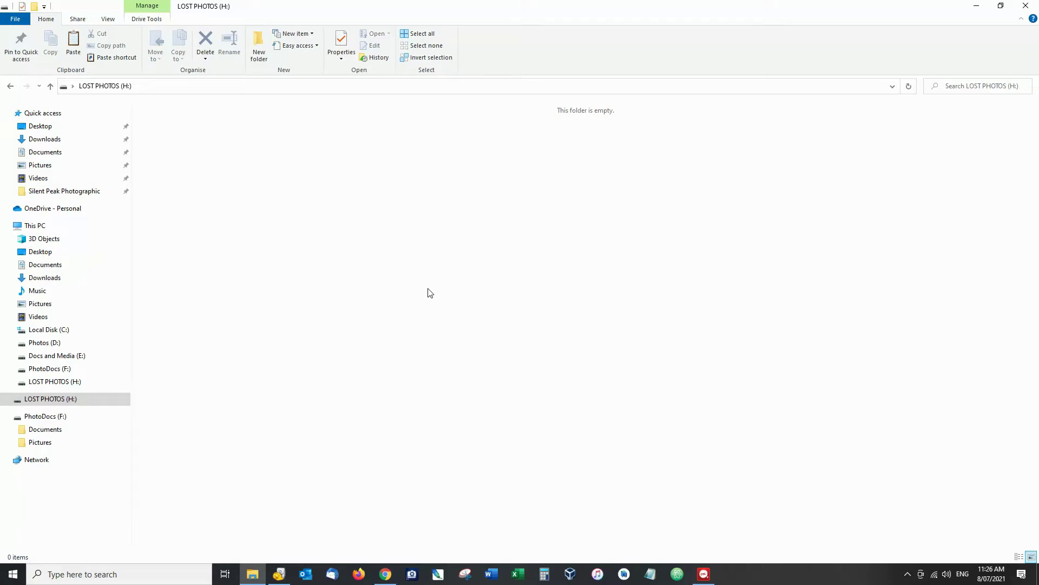
# Switch to the Recuva main window from the taskbar
pyautogui.click(276, 576)
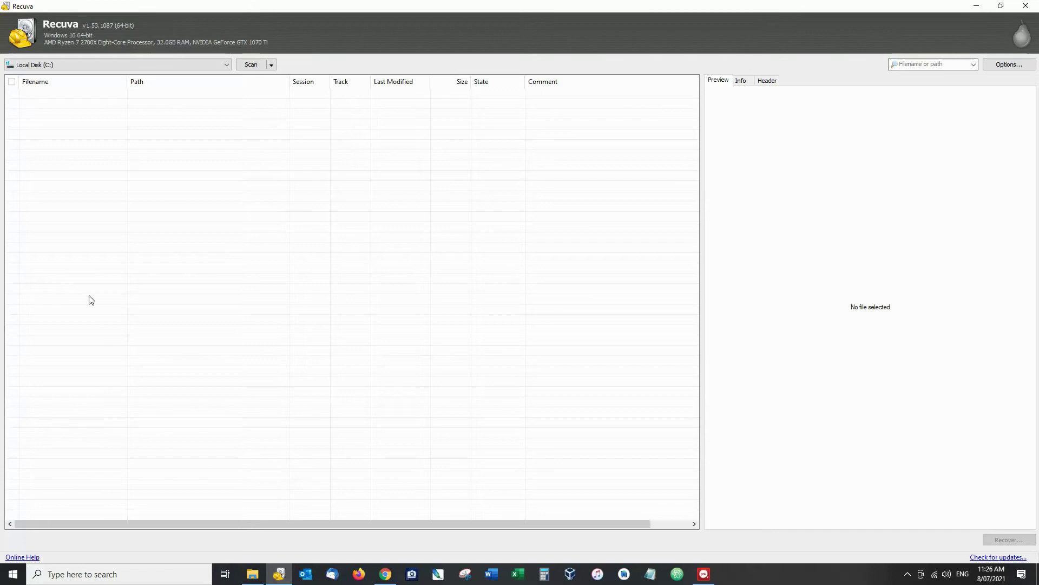
# Select LOST PHOTOS (H:) as the drive and run a Deep Scan to find the 13 deleted files
pyautogui.click(143, 66)
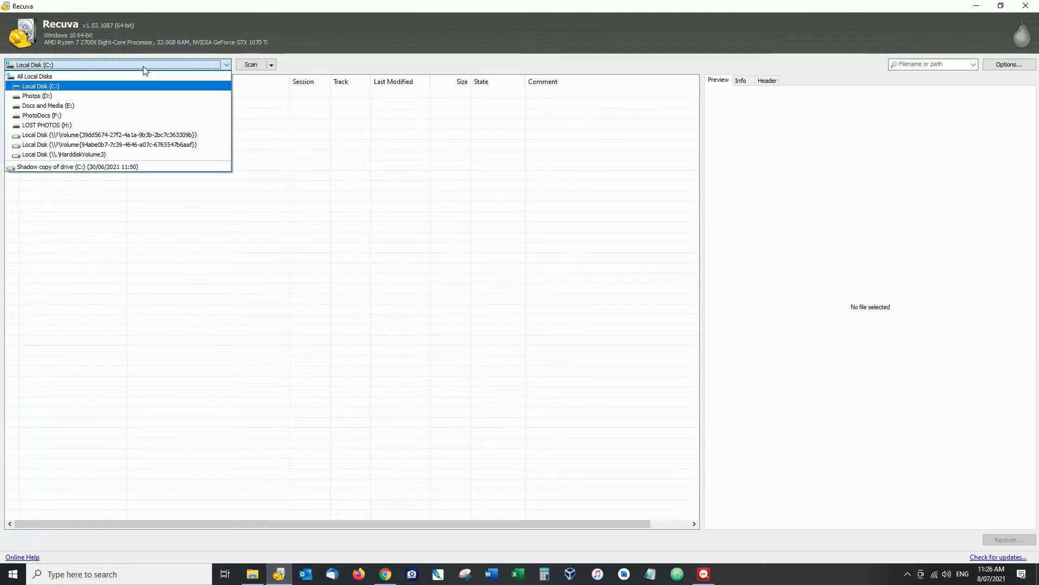
pyautogui.click(93, 125)
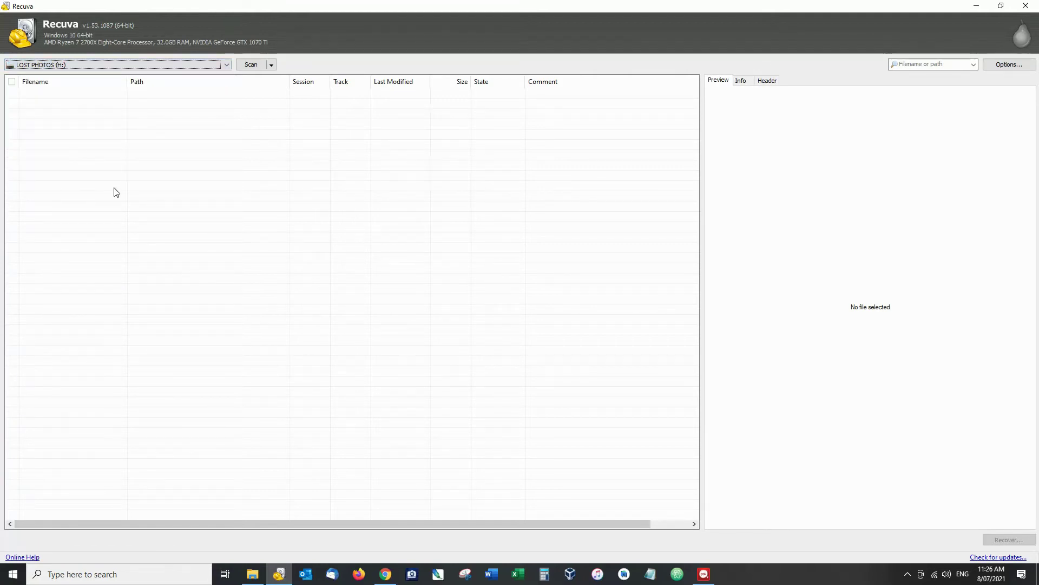
pyautogui.click(250, 66)
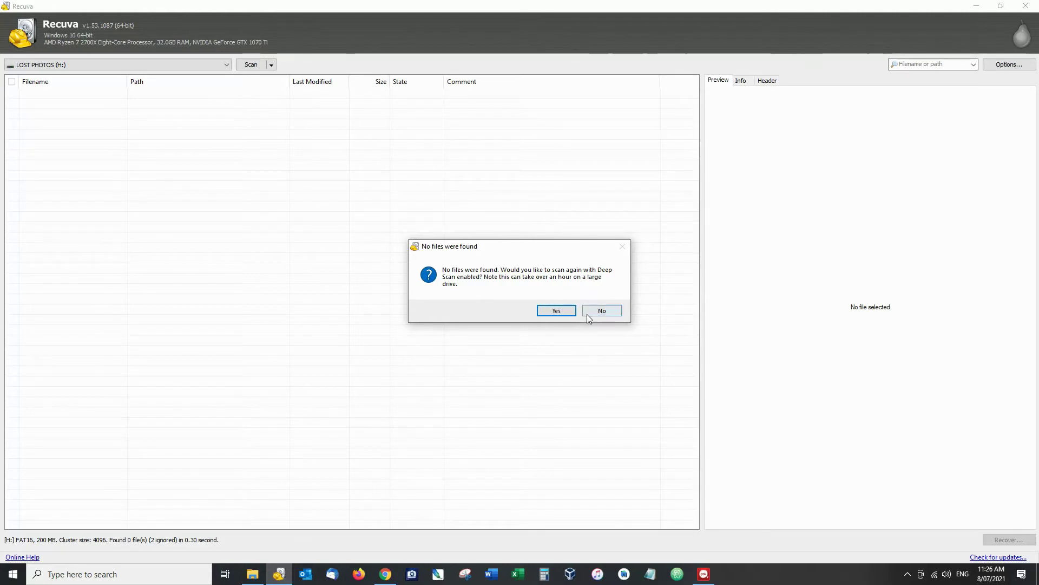
pyautogui.click(560, 310)
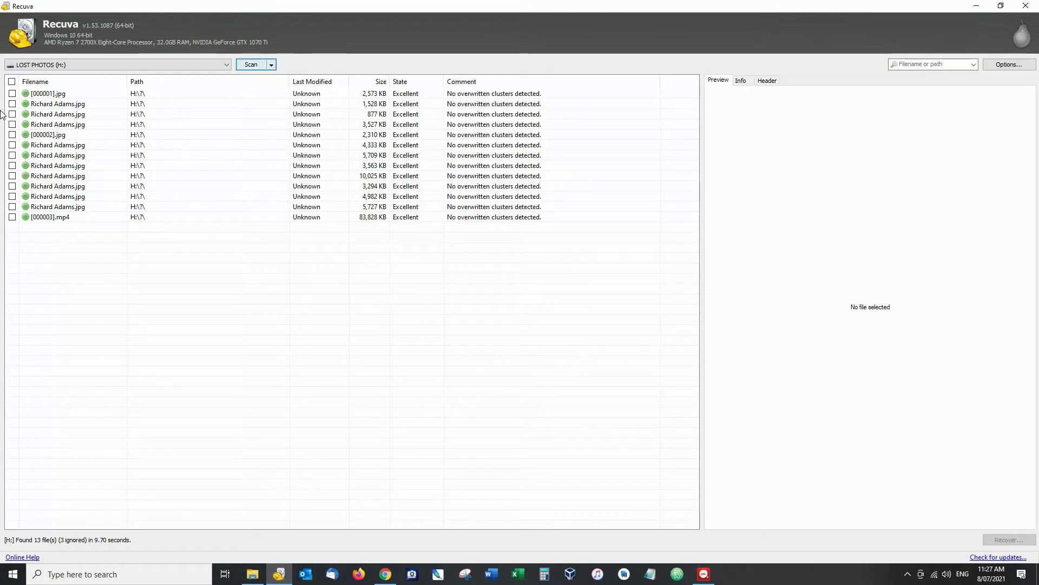
pyautogui.click(61, 95)
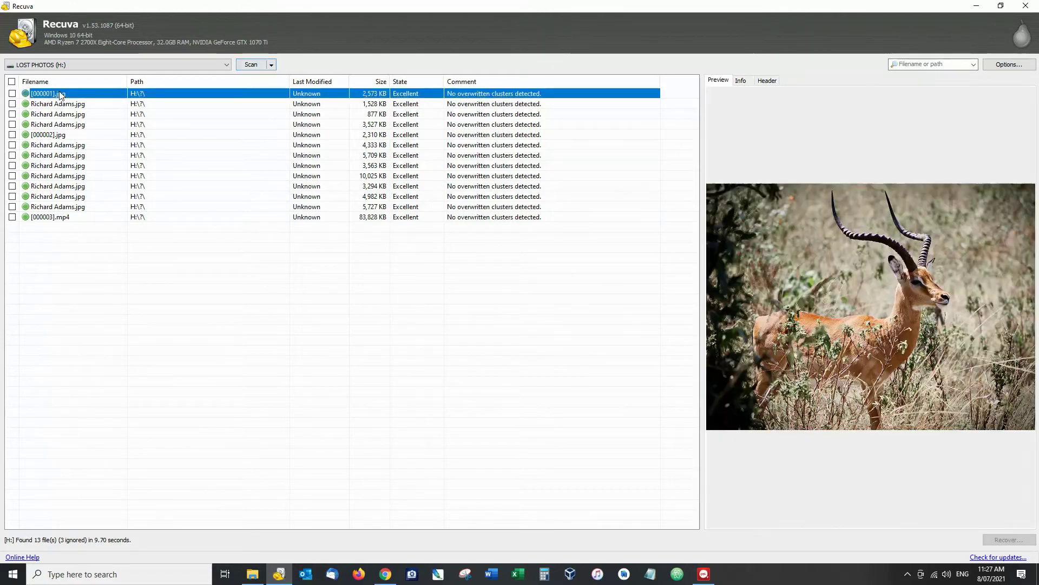
pyautogui.click(57, 107)
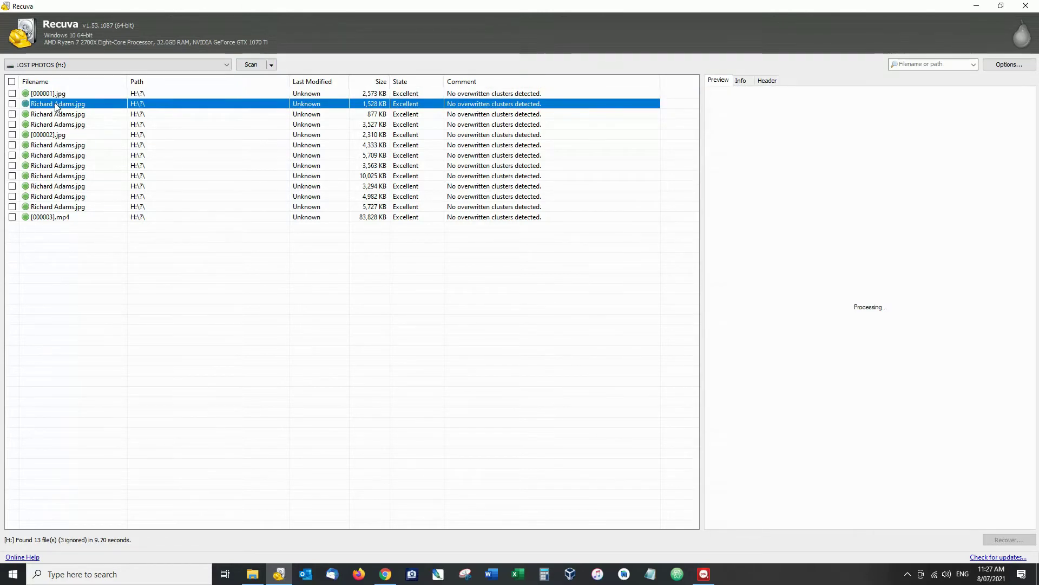
pyautogui.click(51, 116)
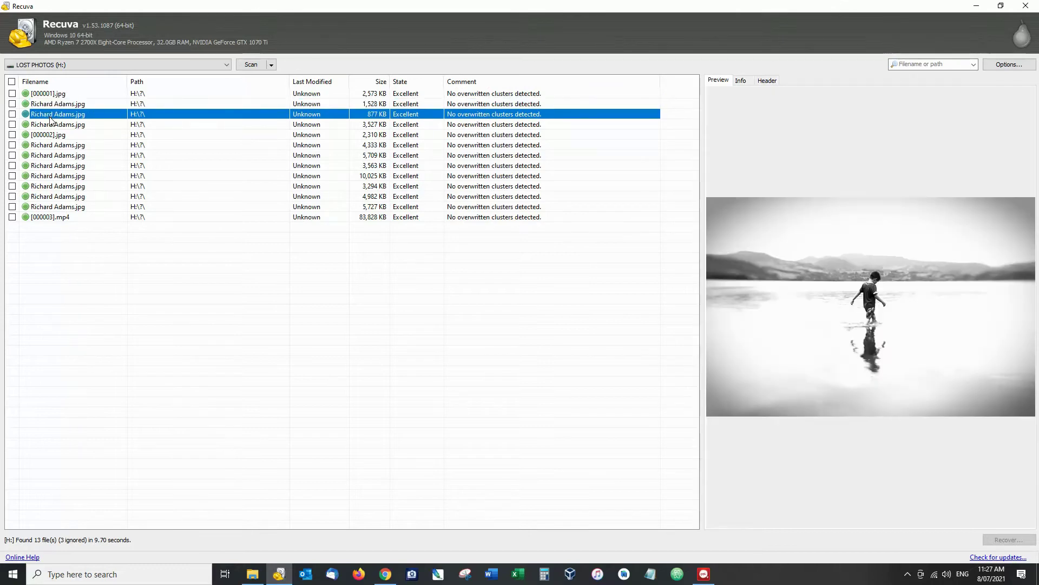
pyautogui.click(51, 125)
pyautogui.click(49, 136)
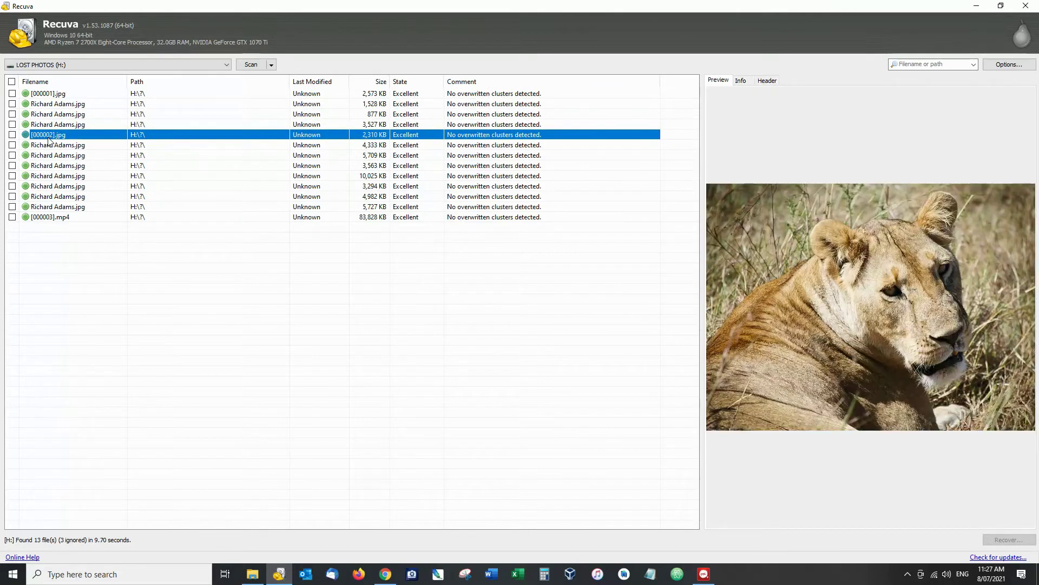
pyautogui.click(50, 146)
pyautogui.click(51, 156)
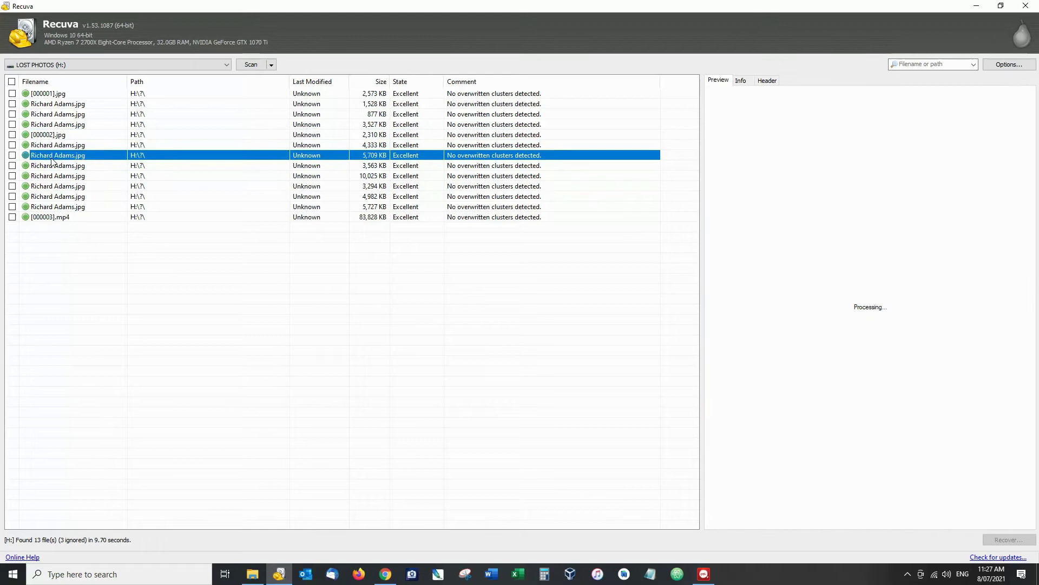
pyautogui.click(56, 174)
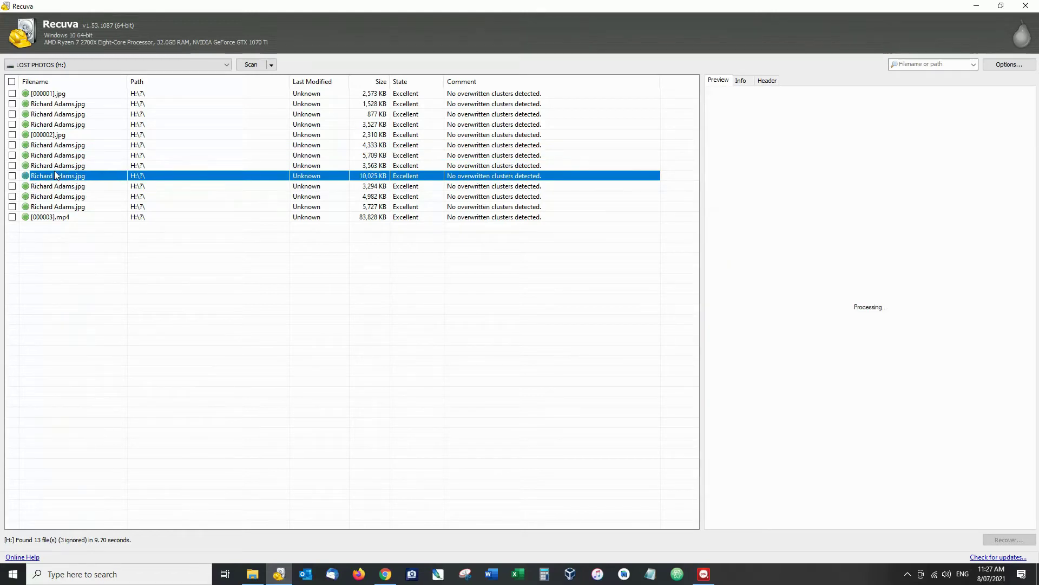
pyautogui.click(54, 169)
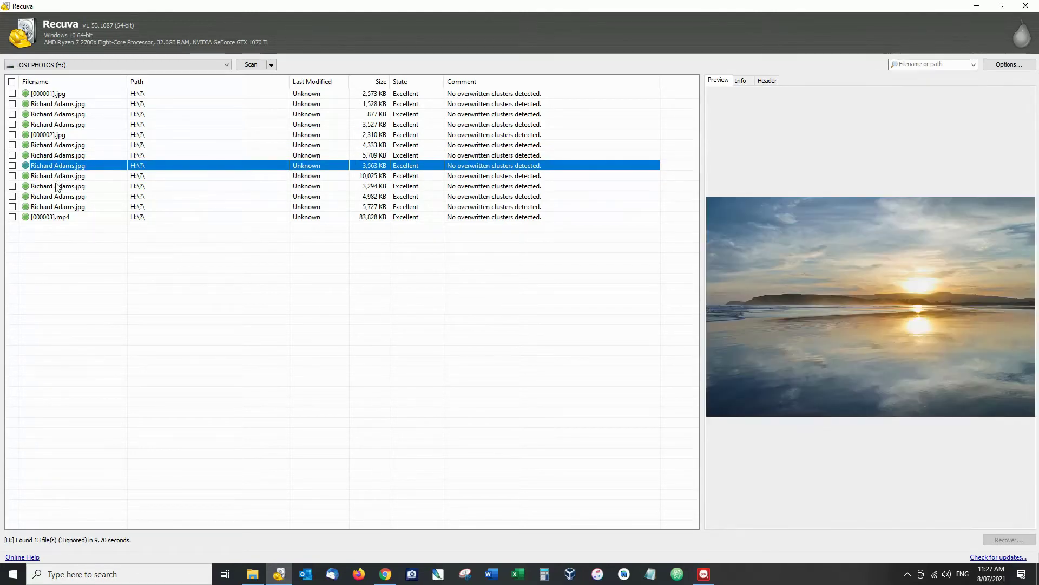
pyautogui.click(56, 187)
pyautogui.click(58, 196)
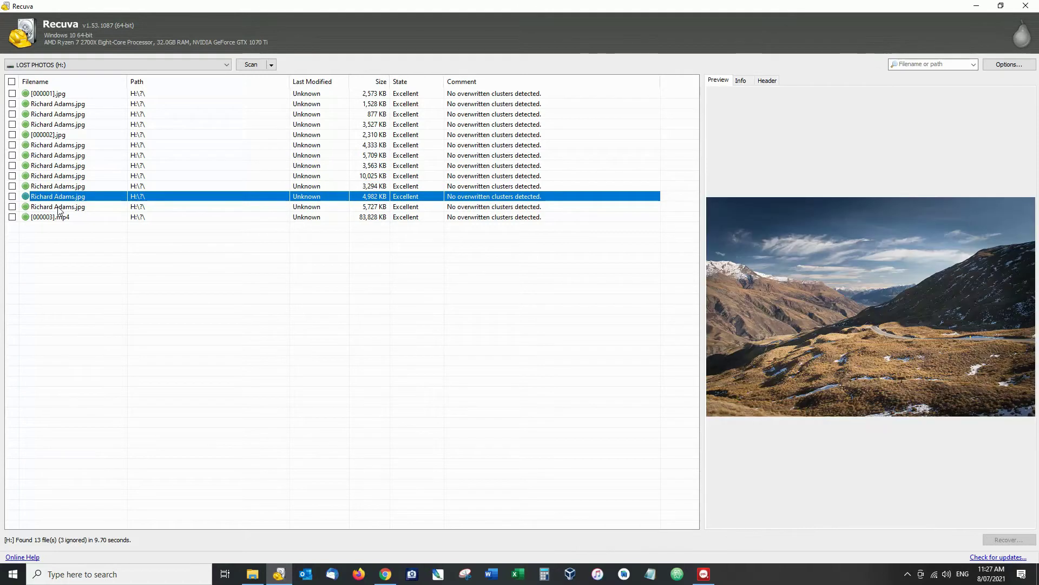
pyautogui.click(59, 206)
pyautogui.click(61, 228)
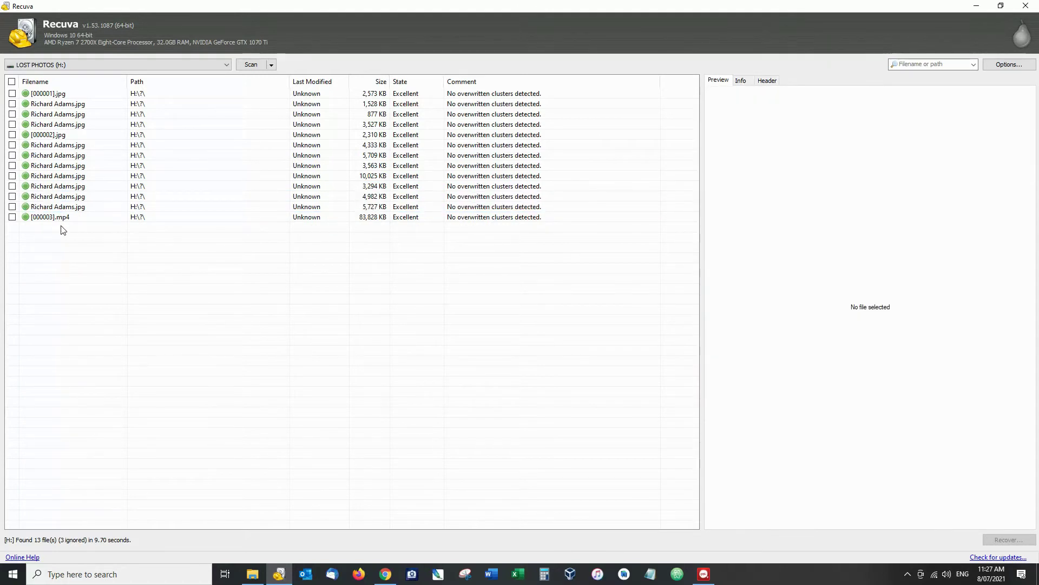
pyautogui.click(63, 217)
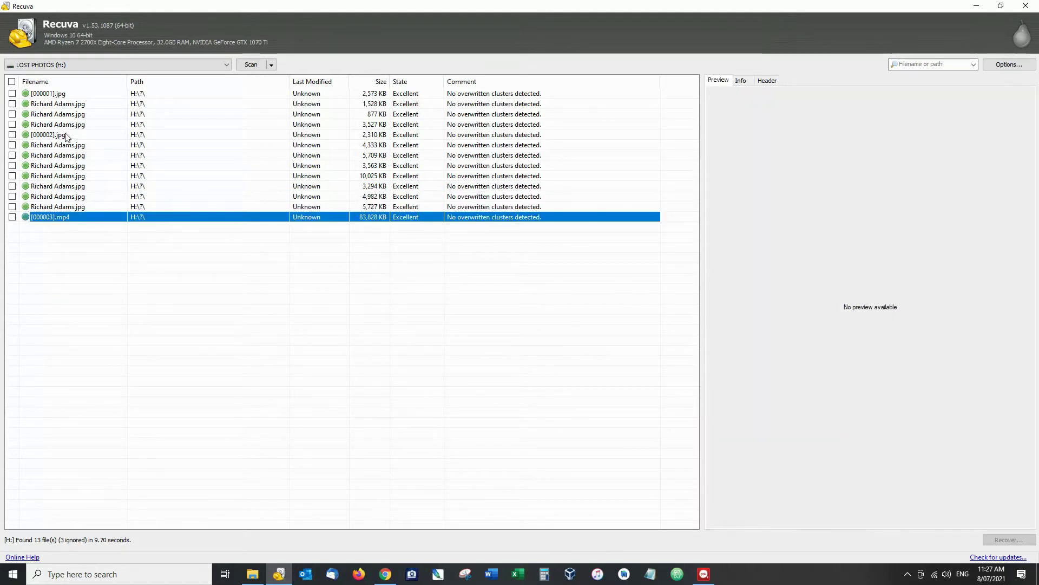
pyautogui.click(60, 95)
pyautogui.click(61, 104)
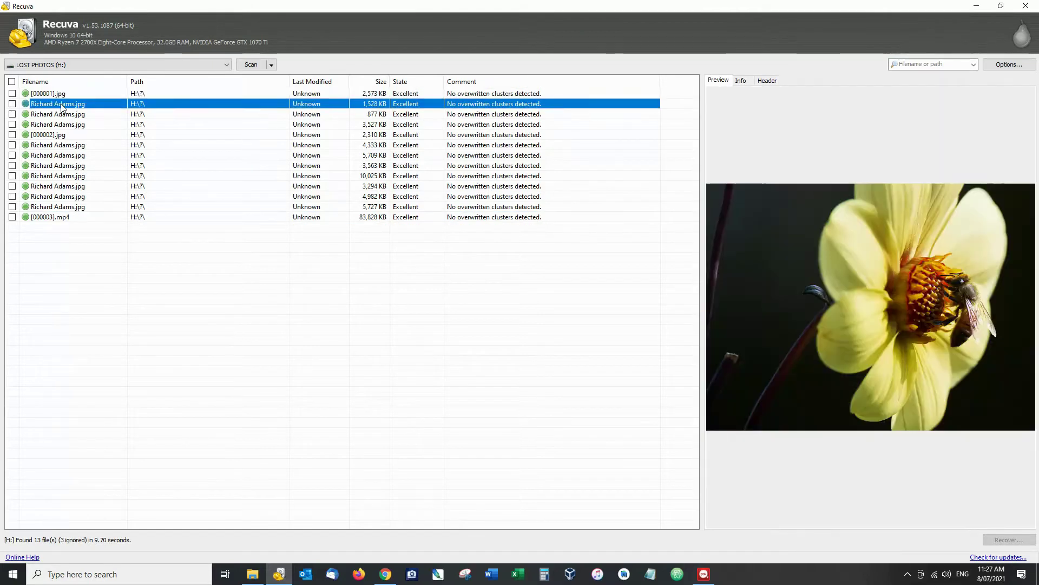
pyautogui.click(60, 95)
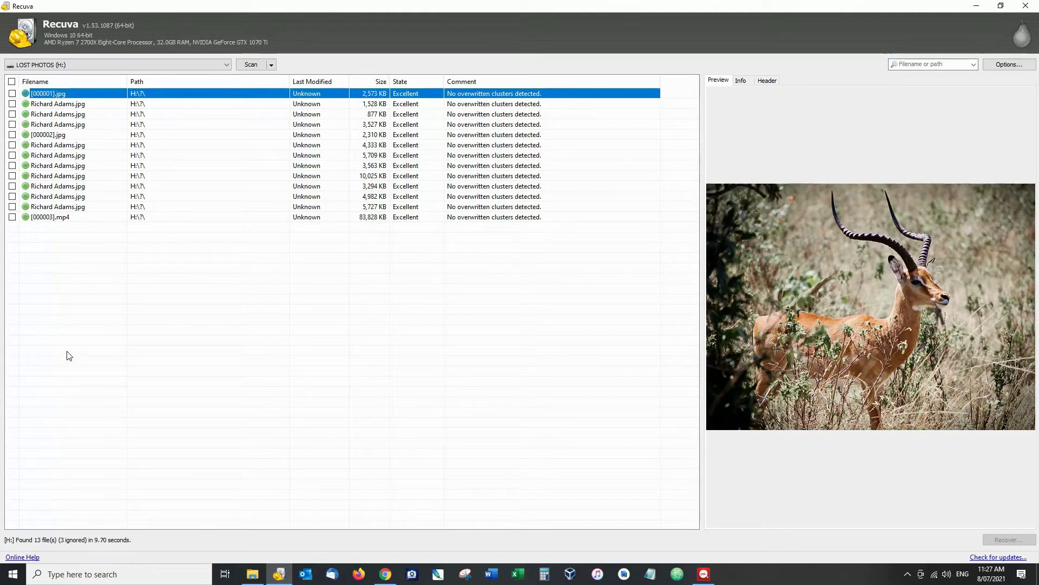
# Preview a few photos, tick all 13 found files, and start recovery to choose a destination
pyautogui.press('Down')
pyautogui.press('Down')
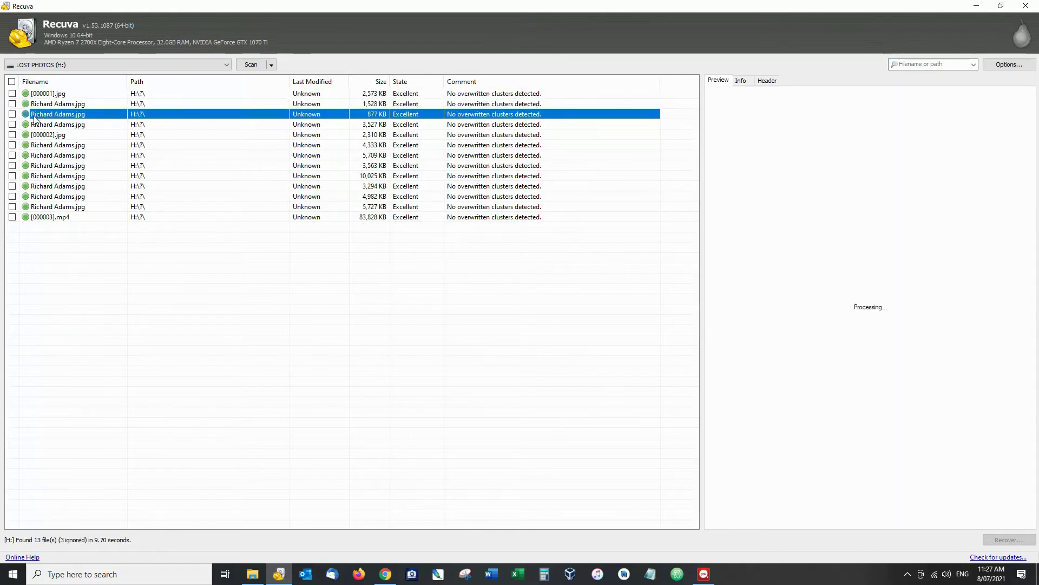
pyautogui.click(12, 113)
pyautogui.press('Down')
pyautogui.press('Down')
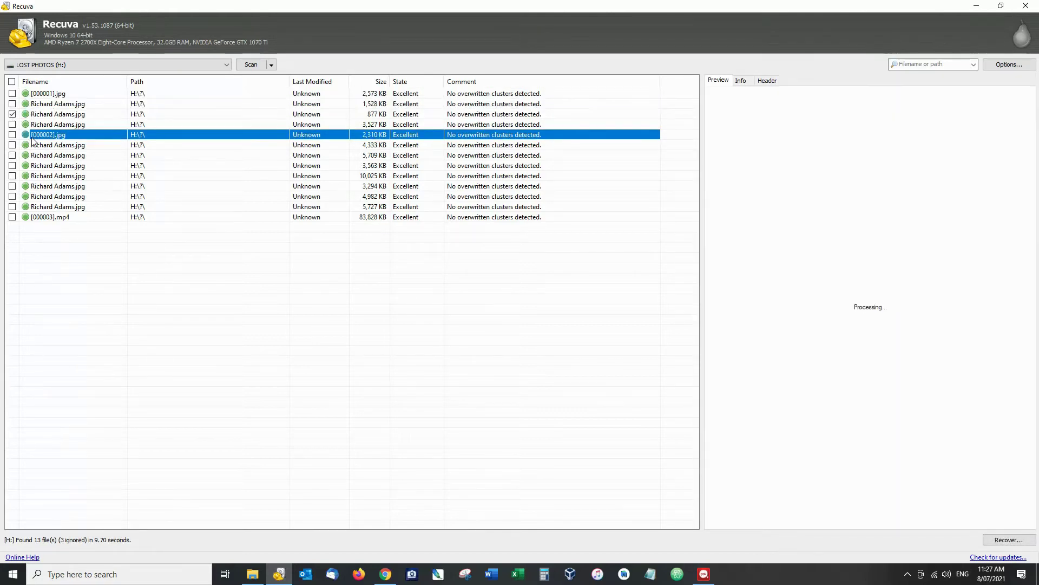
pyautogui.click(12, 134)
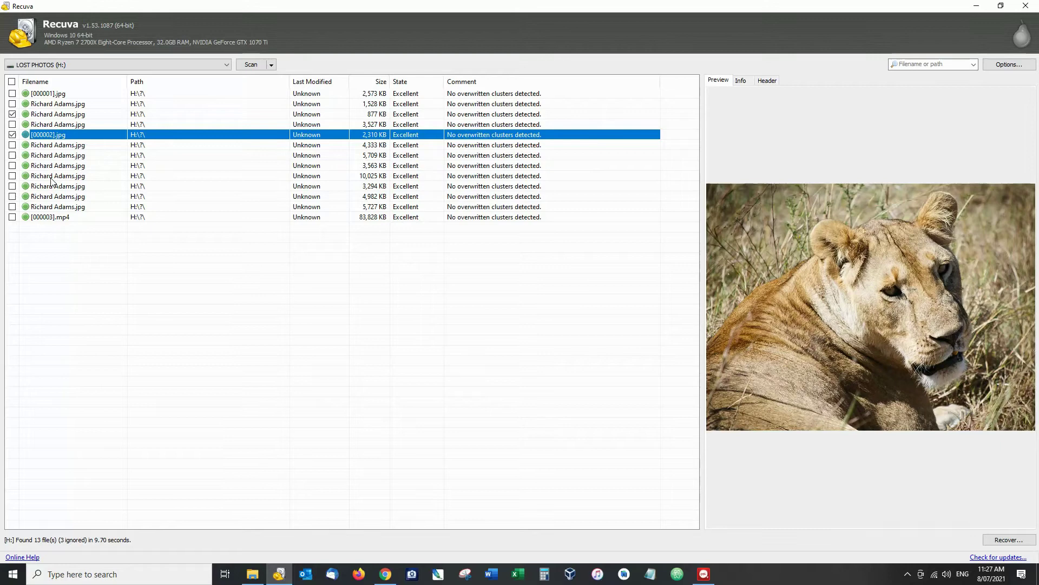
pyautogui.click(11, 82)
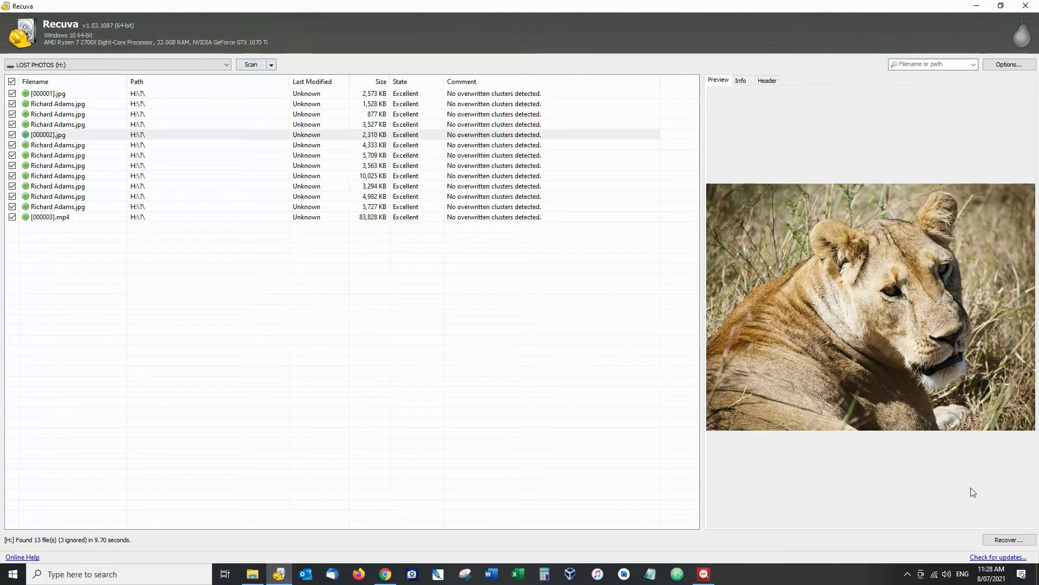
pyautogui.click(1002, 545)
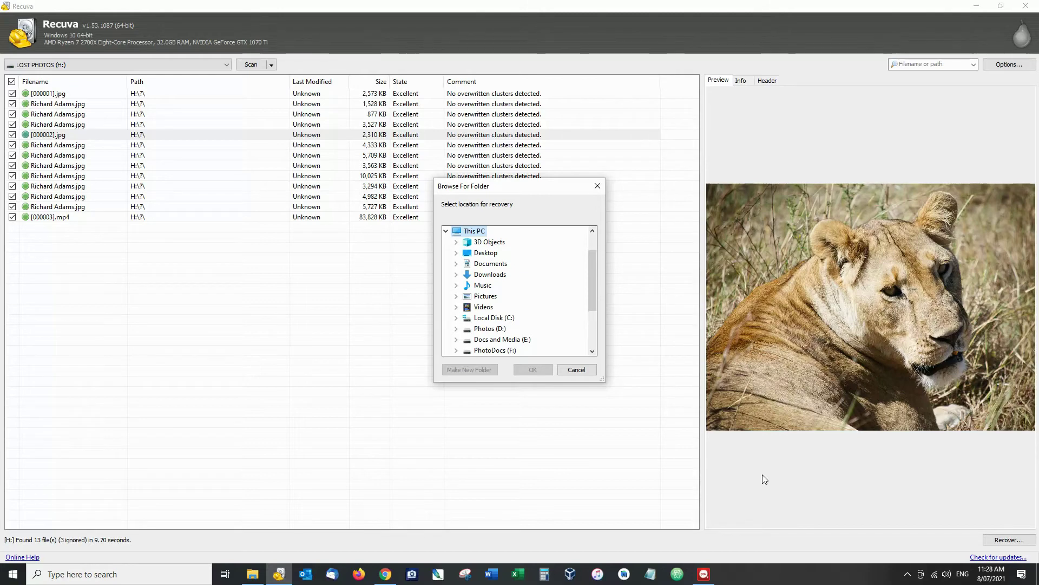
# Create a new Desktop folder and rename it 'Recovered' as the recovery destination
pyautogui.click(476, 253)
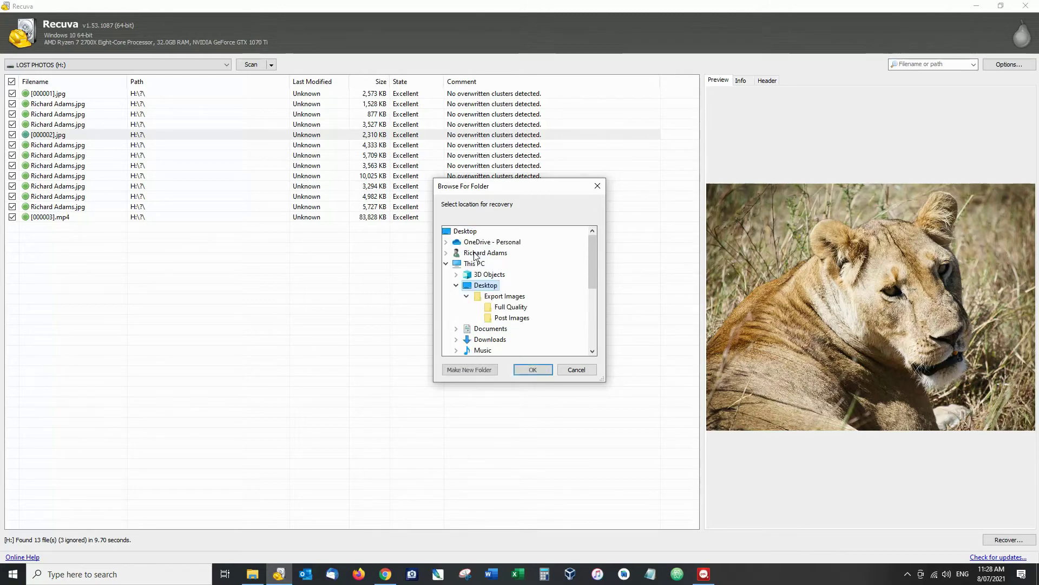
pyautogui.click(469, 369)
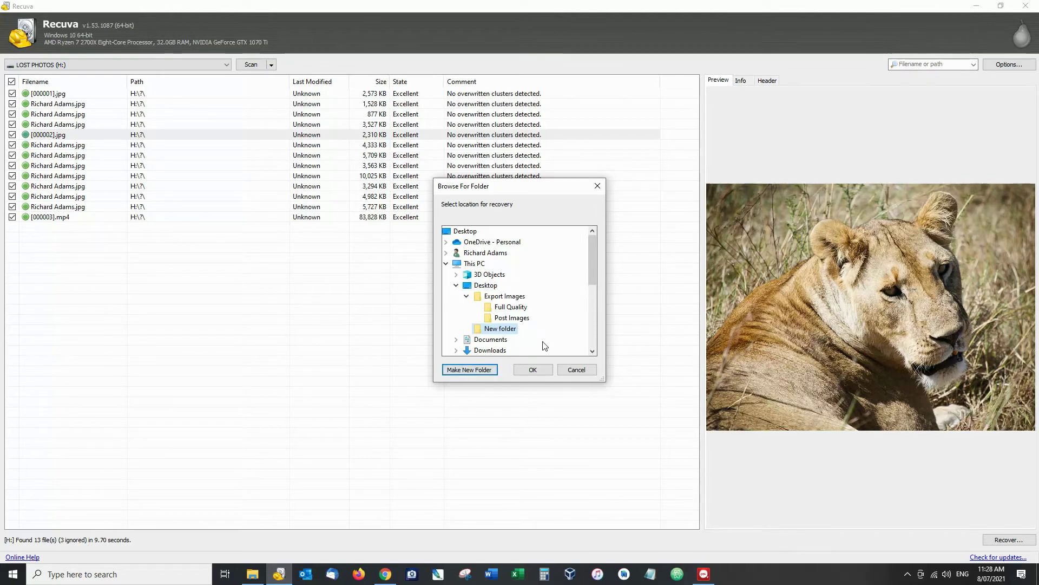
pyautogui.rightClick(511, 332)
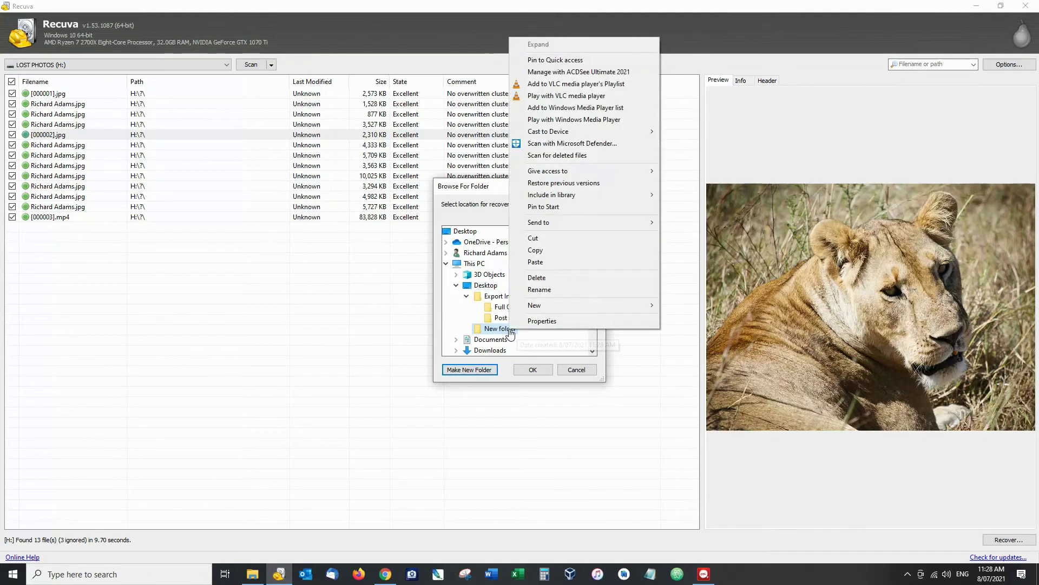
pyautogui.click(598, 288)
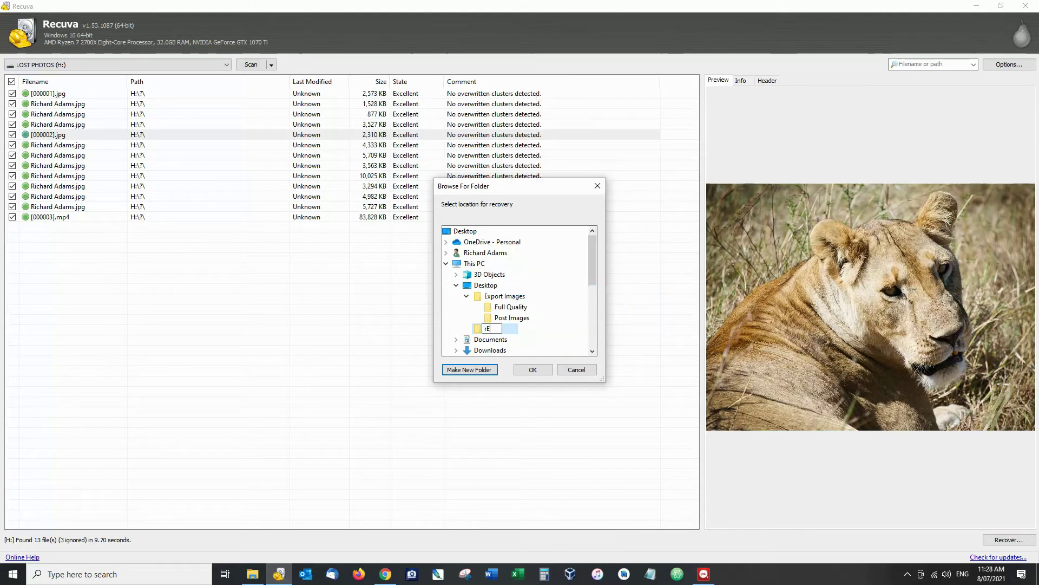
pyautogui.write('COVER')
pyautogui.press('BackSpace')
pyautogui.press('BackSpace')
pyautogui.press('BackSpace')
pyautogui.press('BackSpace')
pyautogui.press('BackSpace')
pyautogui.press('BackSpace')
pyautogui.press('BackSpace')
pyautogui.write('Recovered')
pyautogui.press('Return')
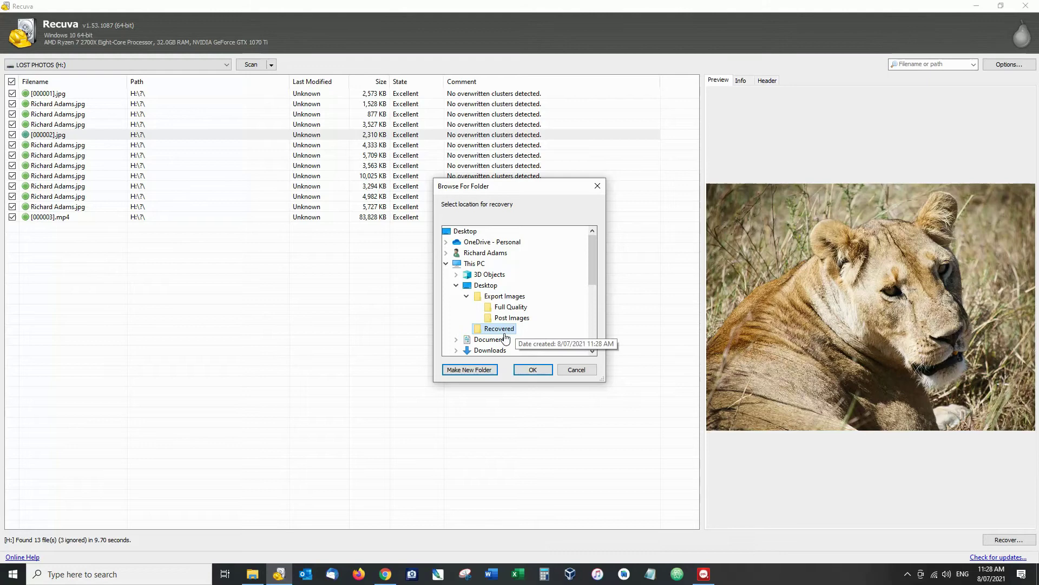
# Confirm the Recovered folder to recover all 13 files into it
pyautogui.click(532, 369)
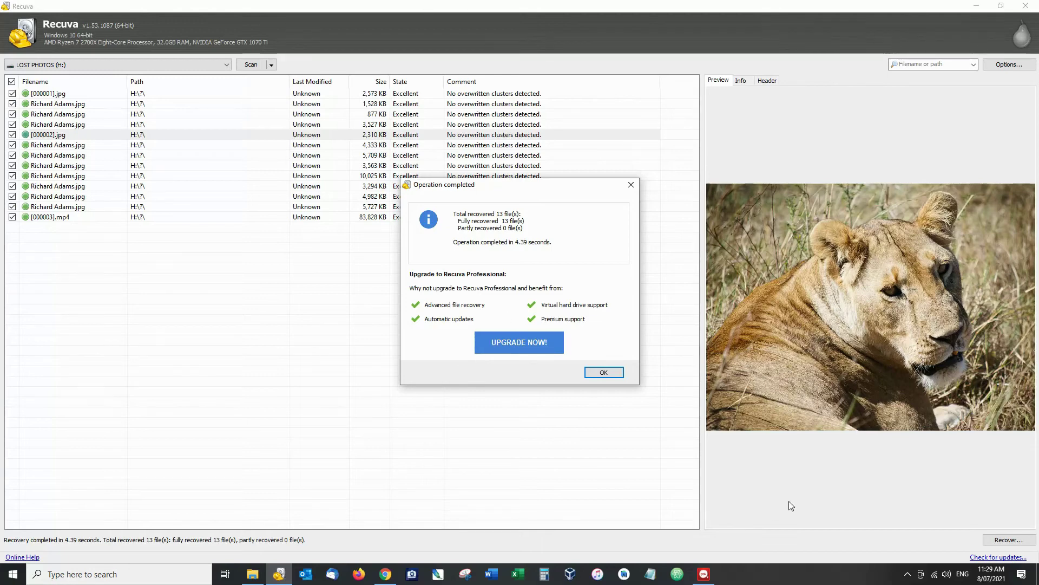
# Dismiss the recovery report and open the Desktop's Recovered folder in File Explorer
pyautogui.click(604, 373)
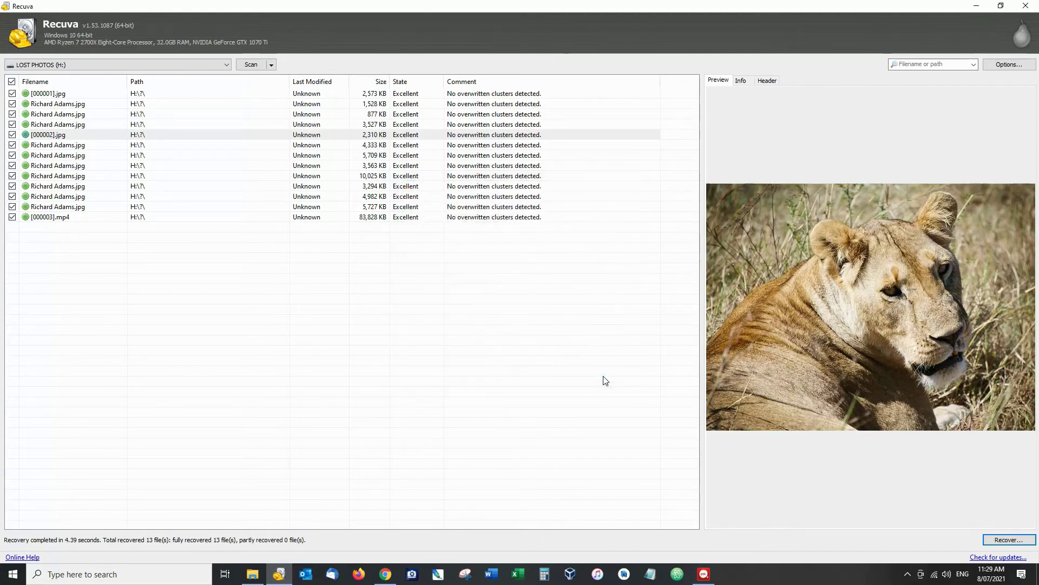
pyautogui.click(253, 574)
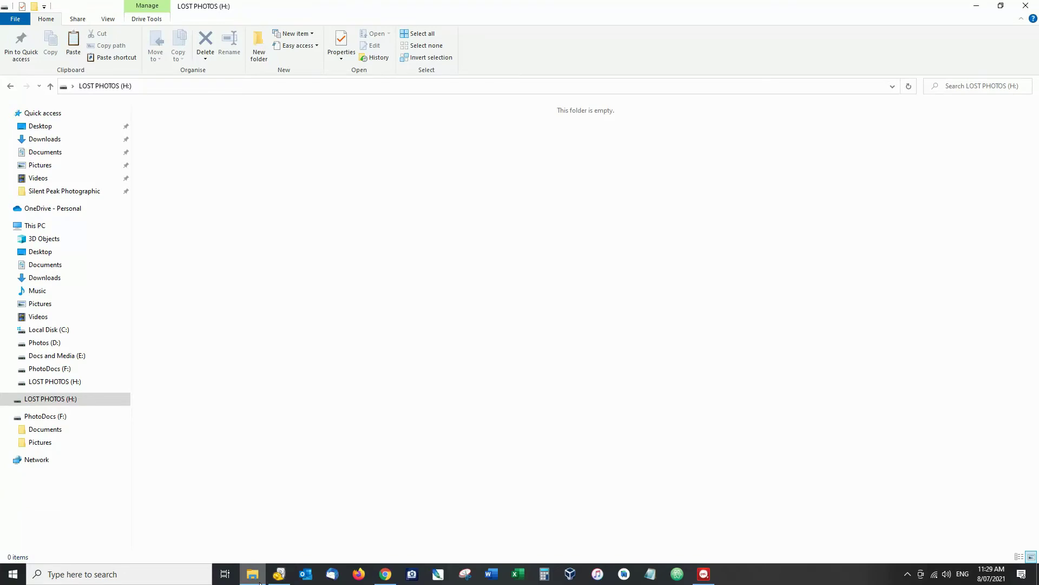
pyautogui.click(40, 126)
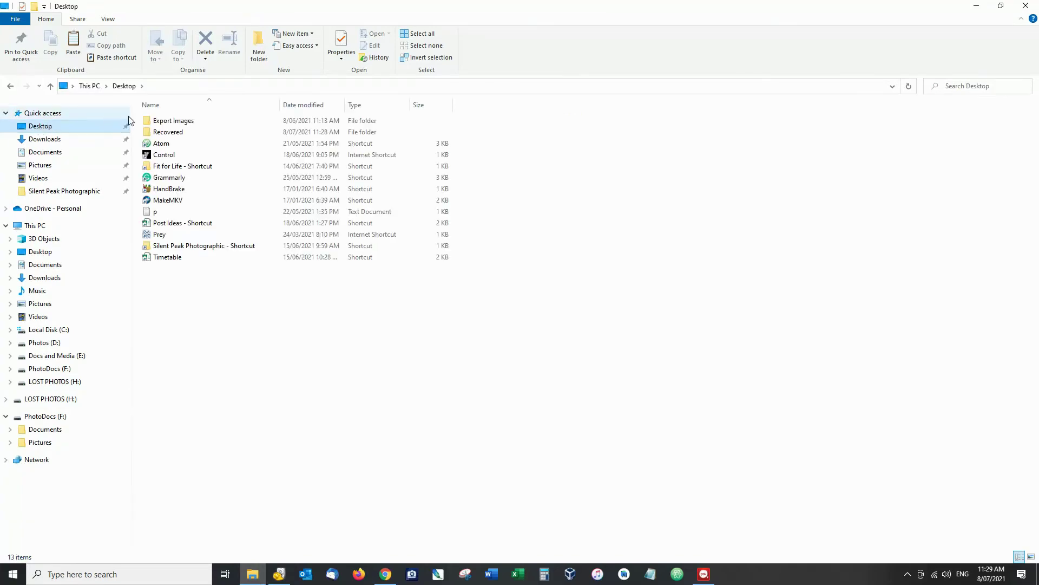
pyautogui.click(181, 133)
pyautogui.doubleClick(179, 132)
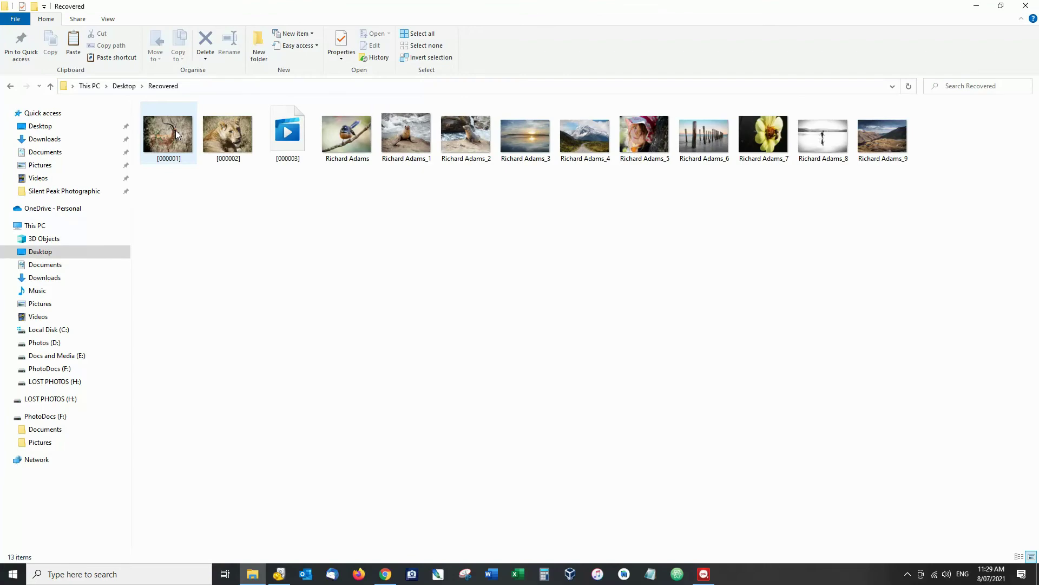
pyautogui.doubleClick(406, 134)
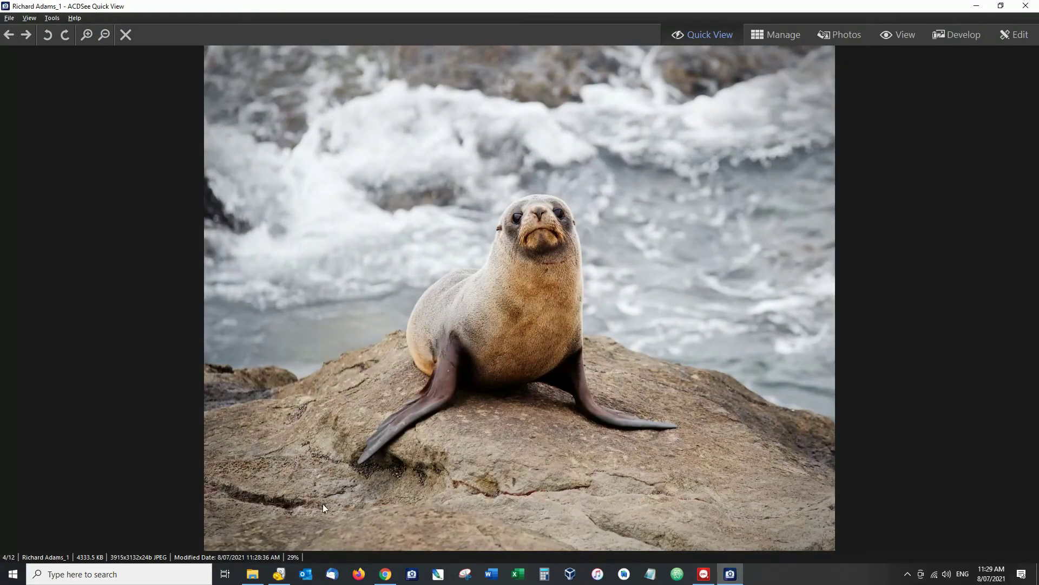
pyautogui.click(31, 35)
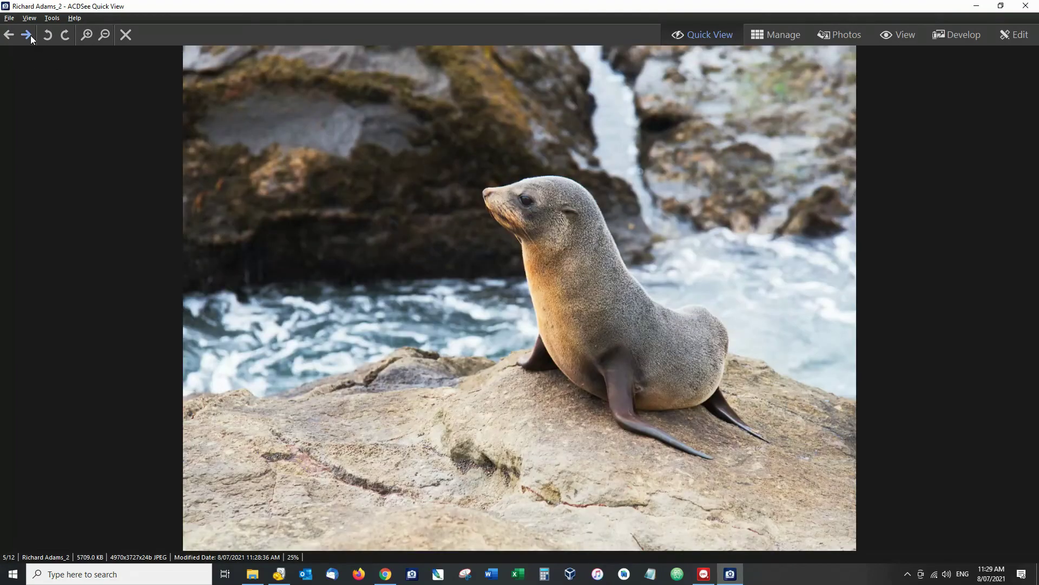
pyautogui.click(30, 34)
pyautogui.click(30, 35)
pyautogui.click(31, 35)
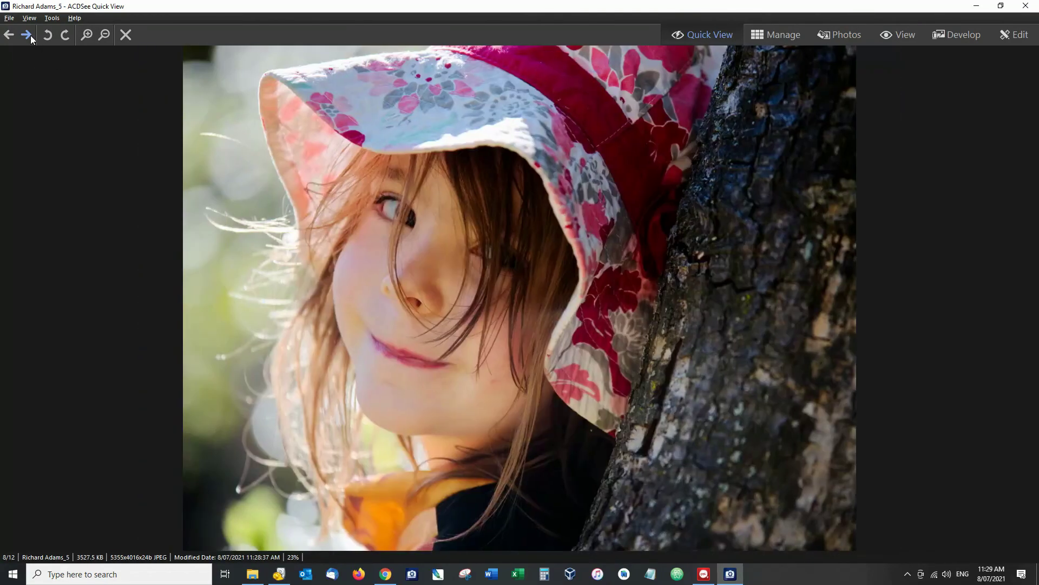
pyautogui.click(31, 35)
pyautogui.click(30, 34)
pyautogui.click(30, 34)
pyautogui.click(30, 35)
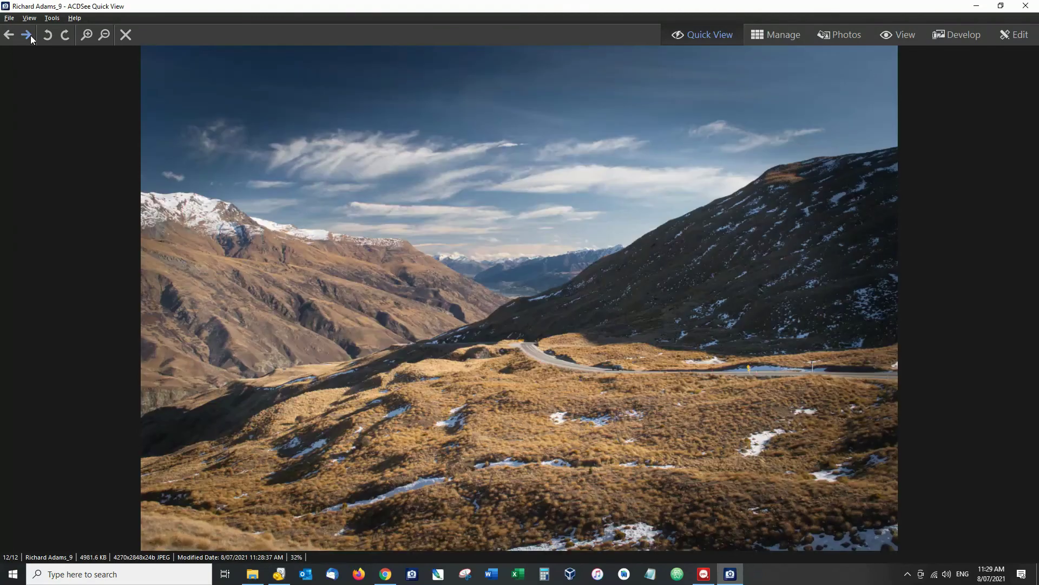
pyautogui.click(1018, 9)
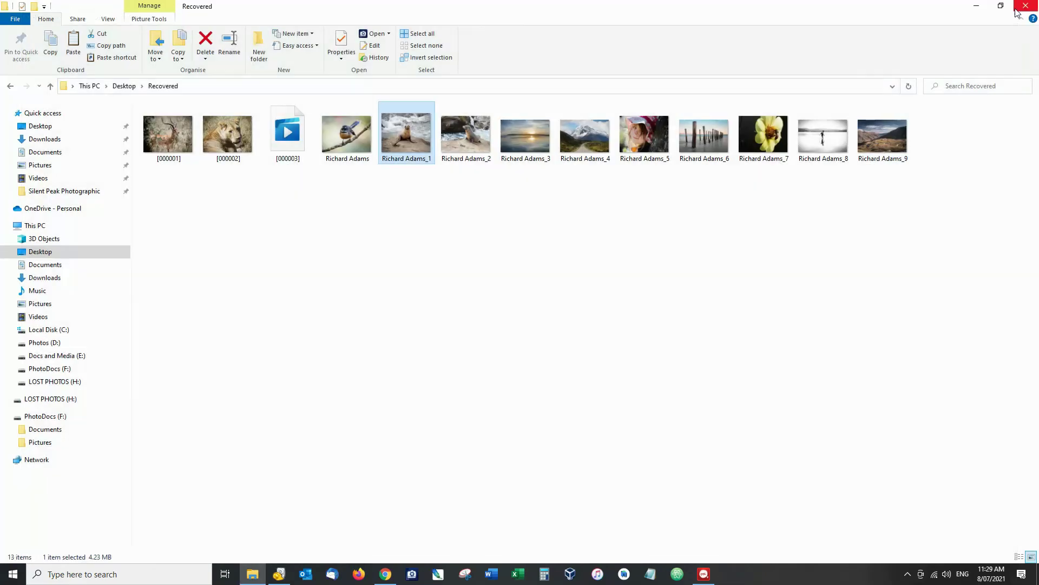
pyautogui.click(602, 258)
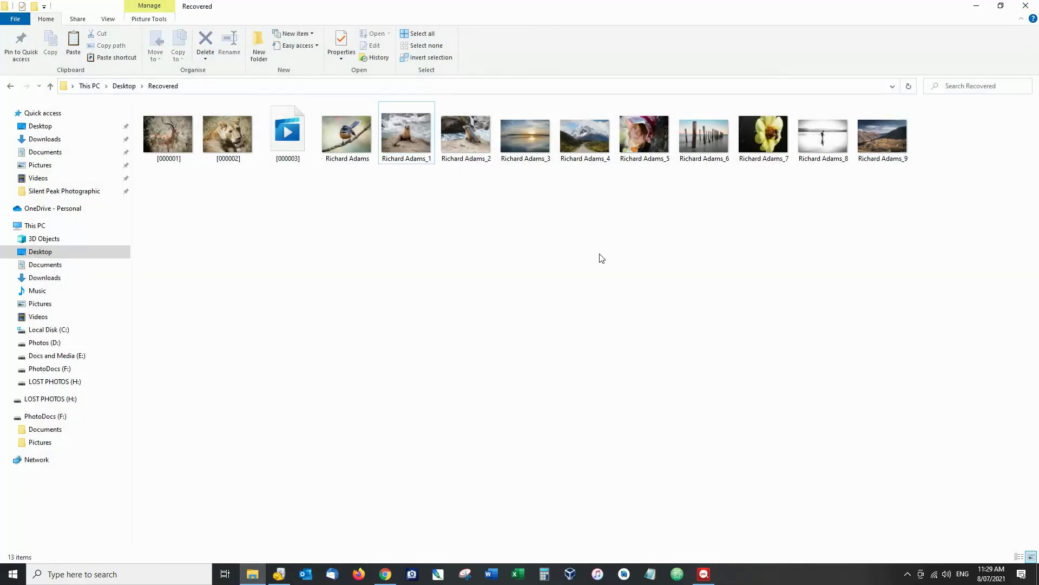